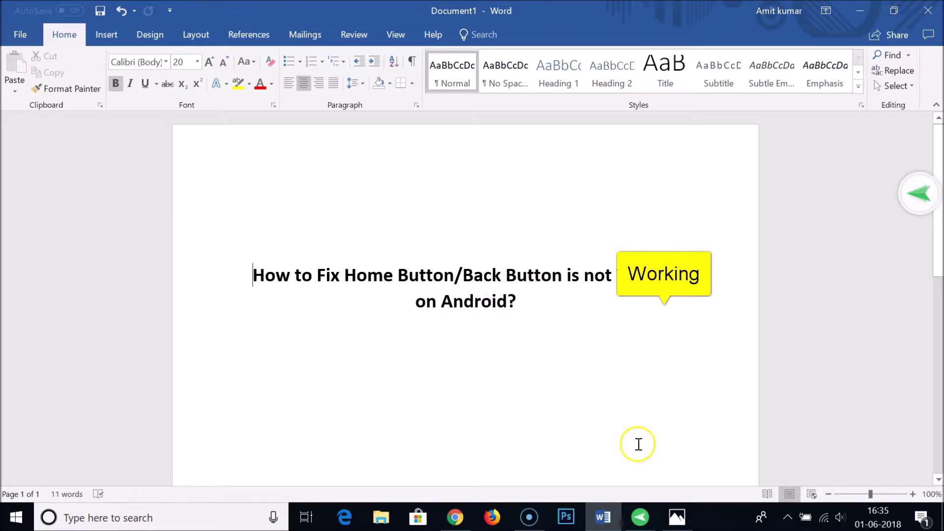
# Step: Show the phone photo, then minimize Photos and Word to reveal the AirMirror window
pyautogui.click(676, 516)
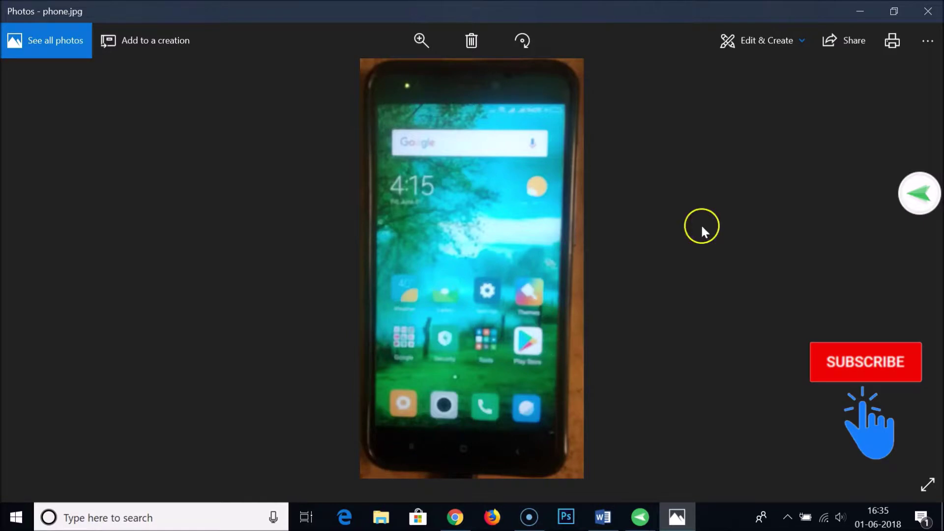
pyautogui.click(860, 11)
pyautogui.click(861, 10)
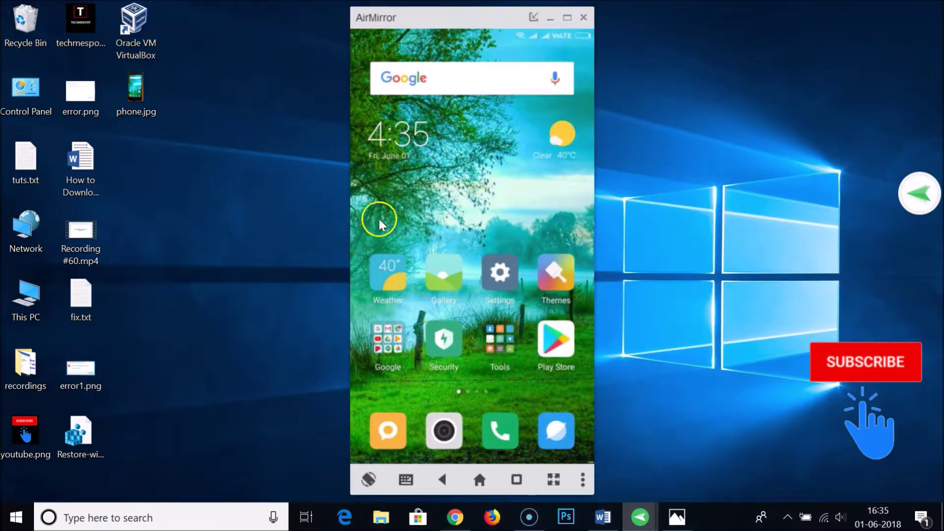
# Step: Mirror the phone full screen, search Google Play for 'navigation bar', and open the Nu-Kob result
pyautogui.click(551, 481)
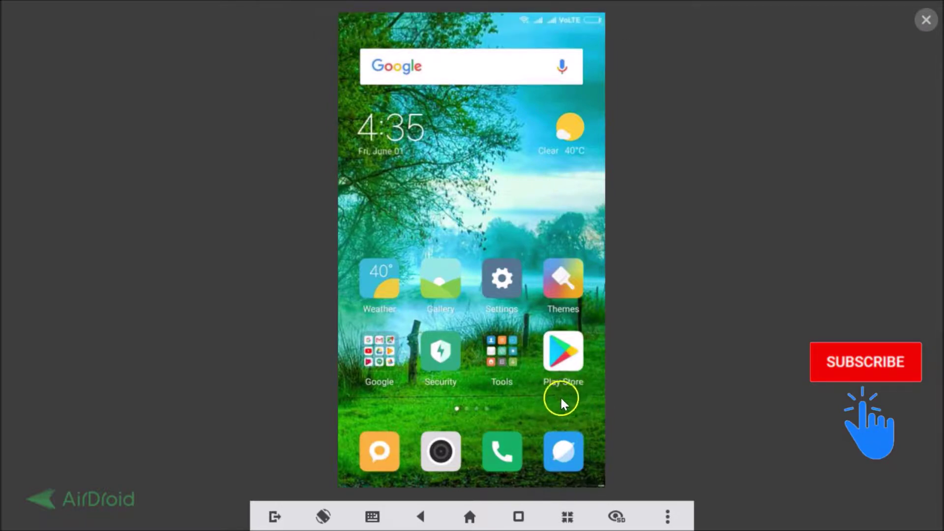
pyautogui.click(559, 376)
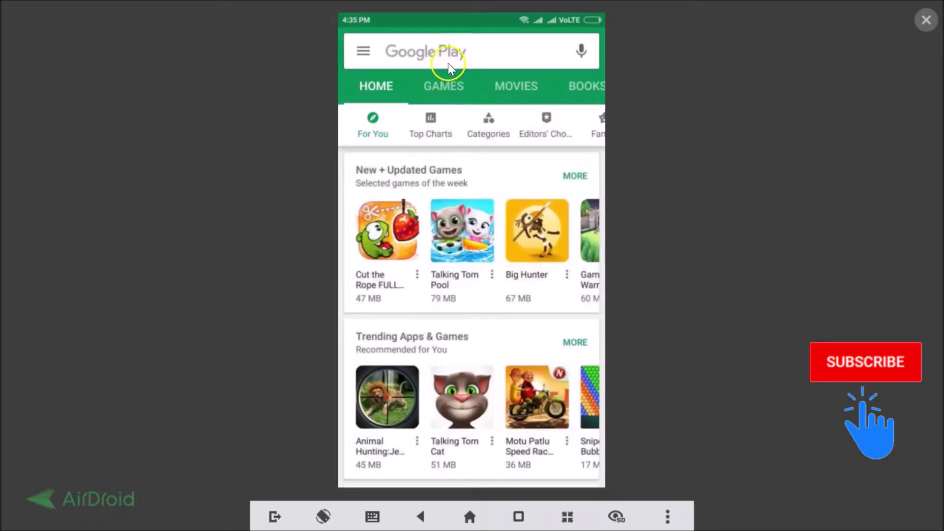
pyautogui.click(446, 56)
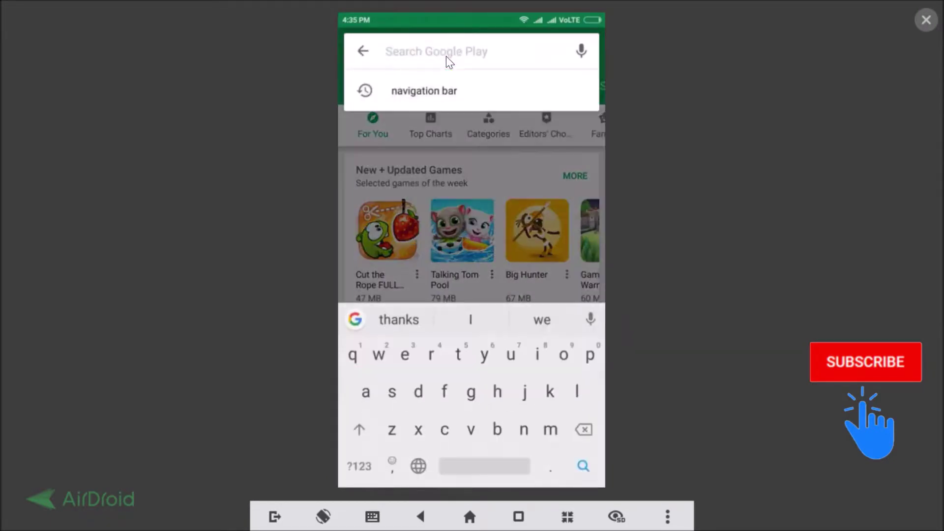
pyautogui.click(449, 90)
pyautogui.click(449, 235)
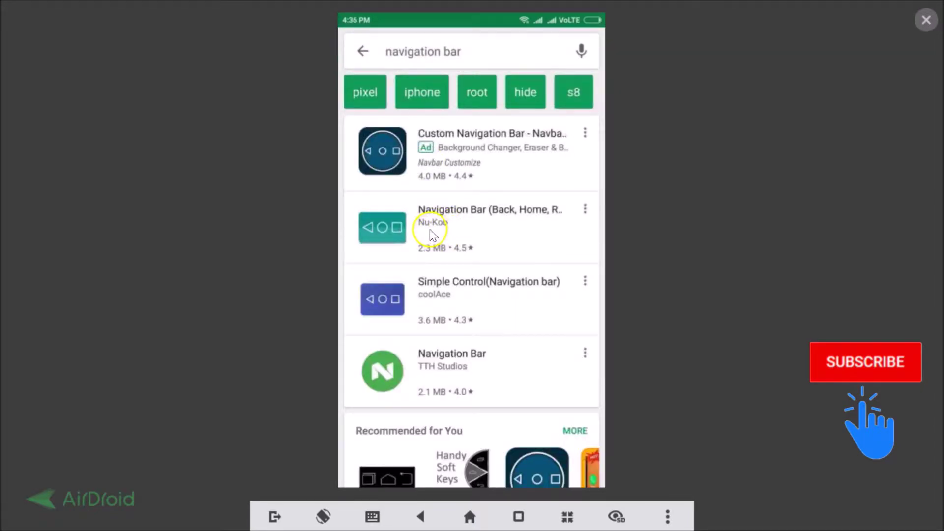
pyautogui.click(474, 219)
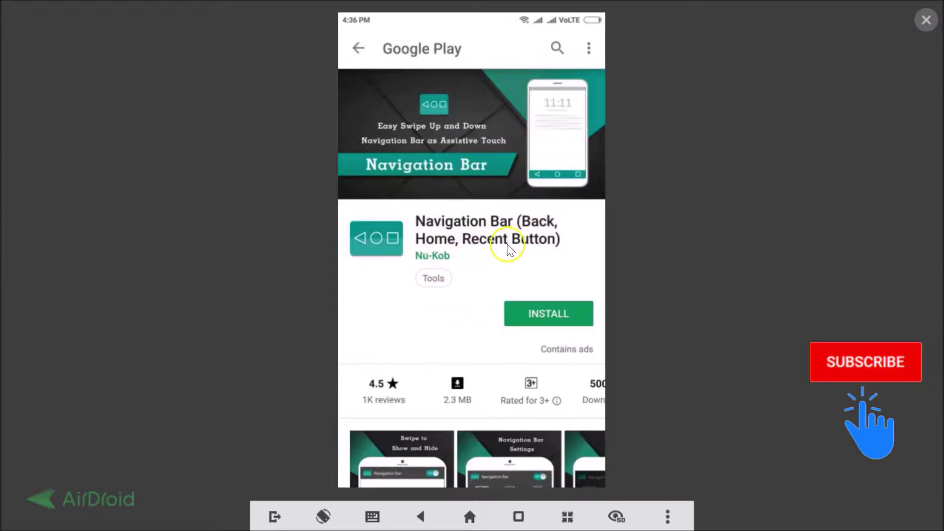
# Step: Read the Navigation Bar app's full feature description, then return to the top of its page
pyautogui.scroll(-5, 513, 249)
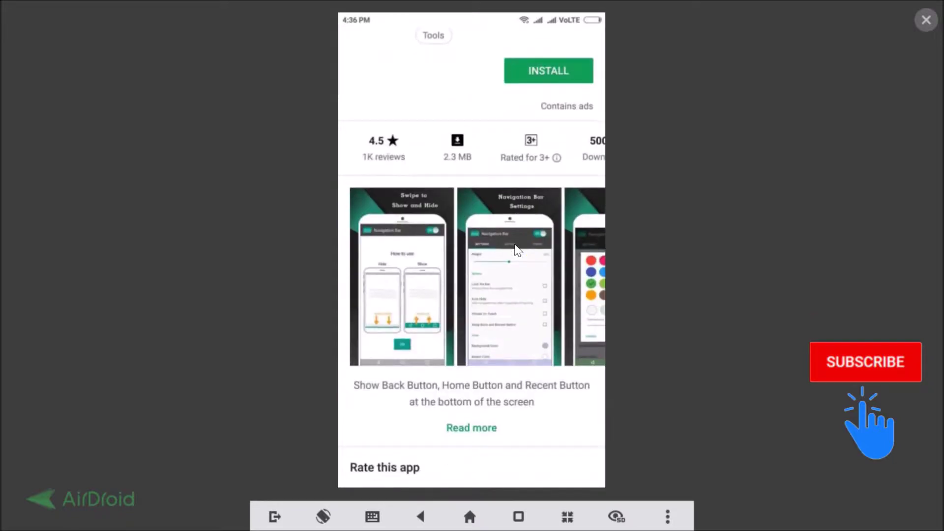
pyautogui.scroll(-4, 517, 249)
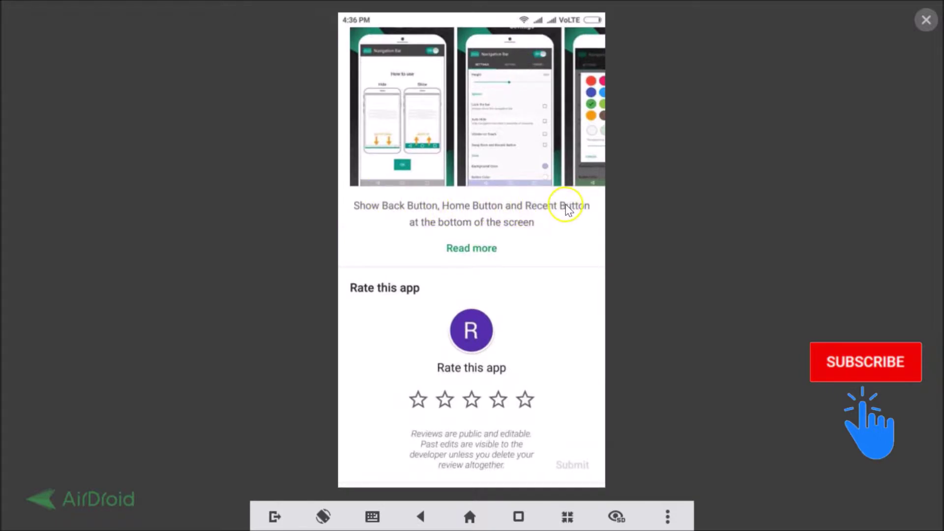
pyautogui.click(488, 251)
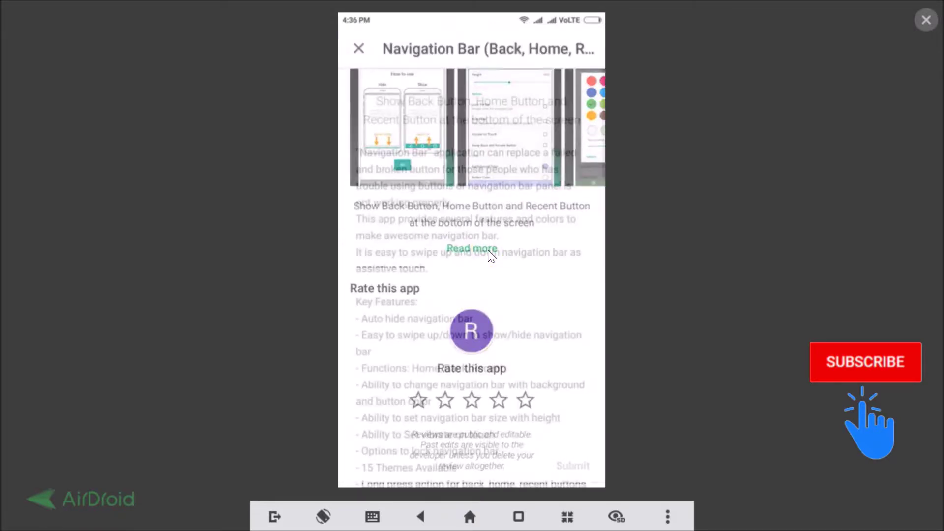
pyautogui.scroll(-5, 487, 250)
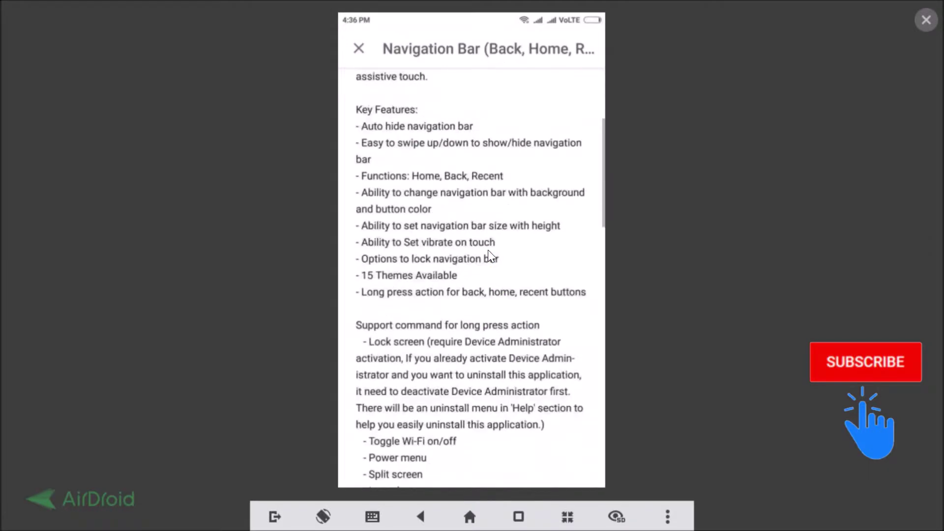
pyautogui.scroll(6, 487, 250)
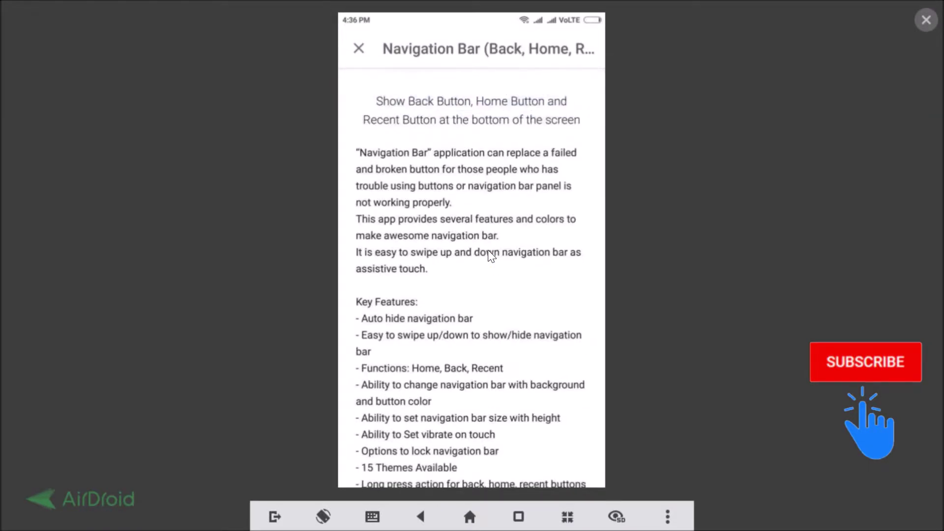
pyautogui.press('Escape')
pyautogui.scroll(5, 490, 255)
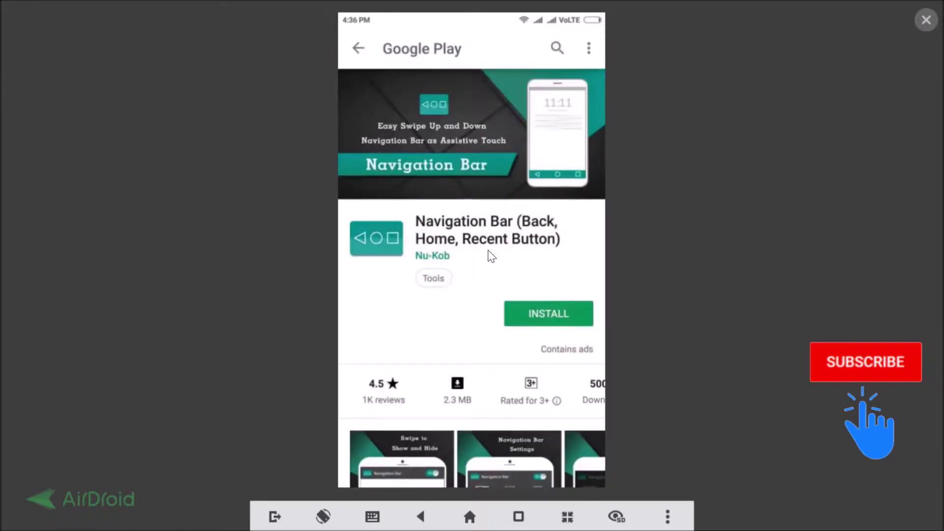
# Step: Install the Navigation Bar app and open it once the download finishes
pyautogui.click(538, 314)
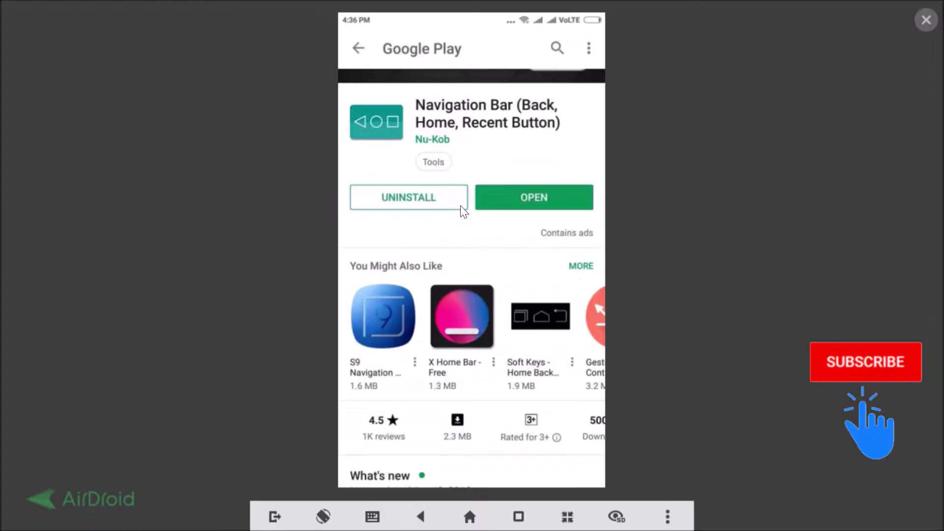
pyautogui.click(517, 201)
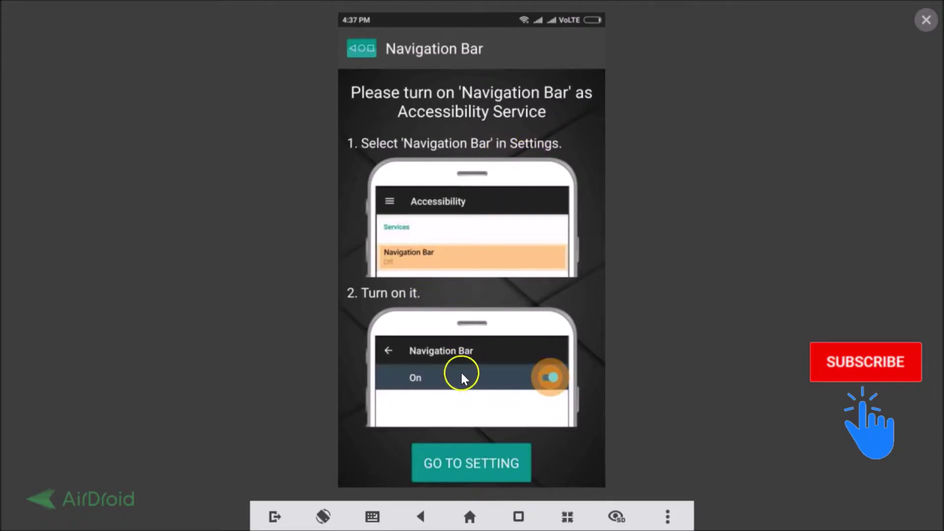
# Step: Enable Navigation Bar under Accessibility services and allow its permission
pyautogui.click(482, 462)
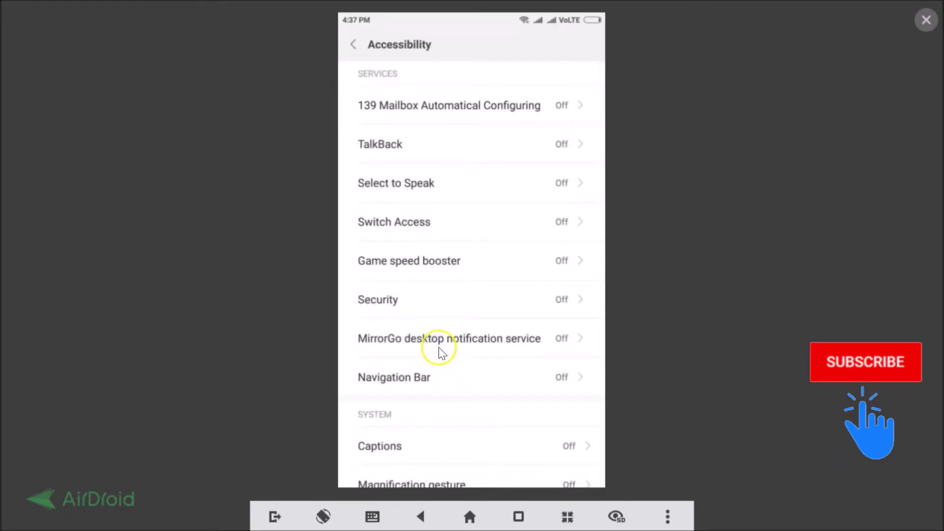
pyautogui.click(418, 386)
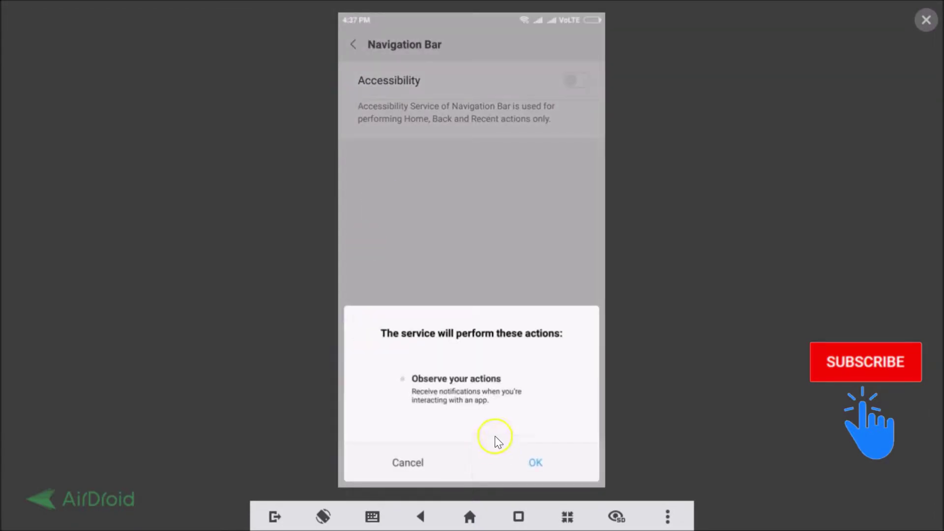
pyautogui.click(535, 464)
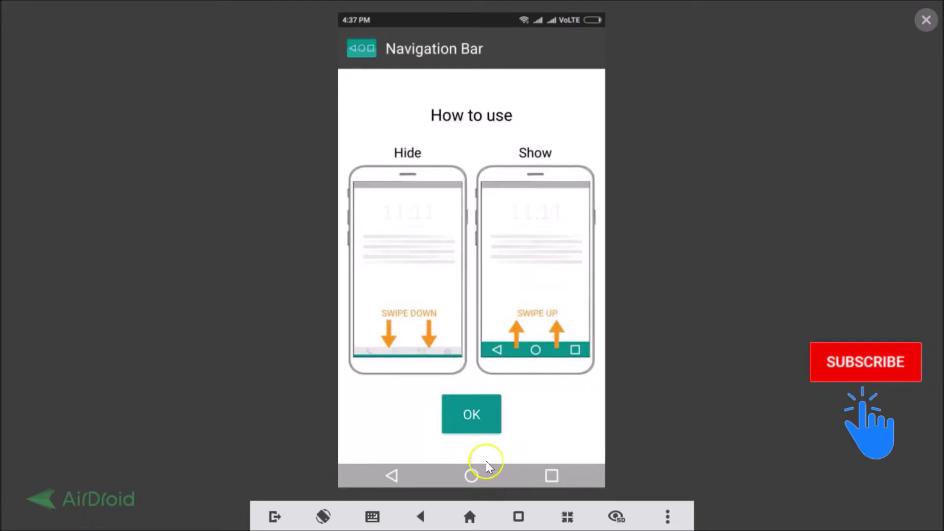
# Step: Accept the How to use guide to reach the Navigation Bar settings
pyautogui.click(466, 422)
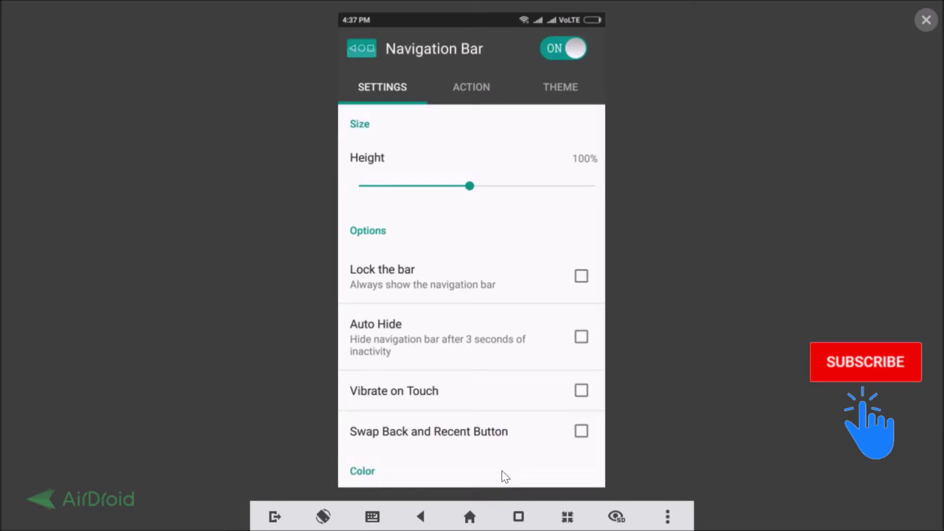
# Step: Set the Height slider to 85% and scroll down through the remaining settings
pyautogui.scroll(-5, 501, 471)
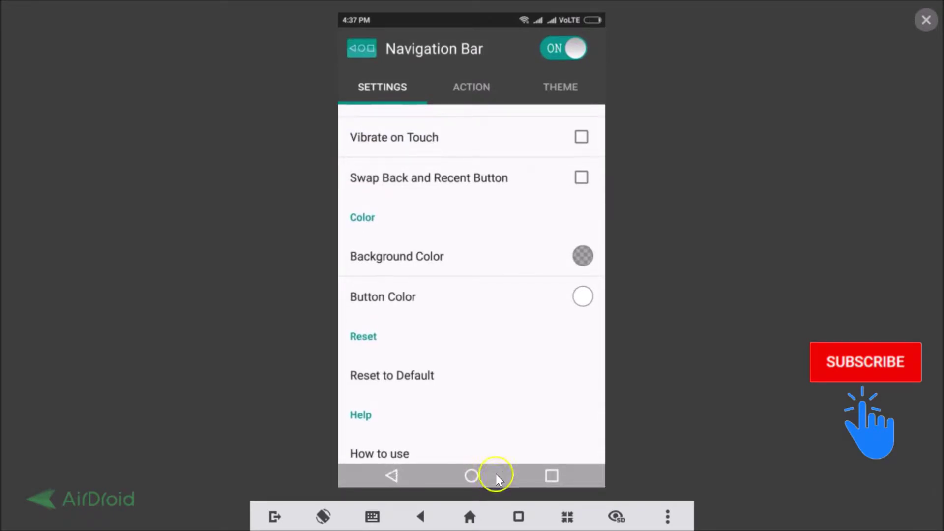
pyautogui.scroll(5, 487, 399)
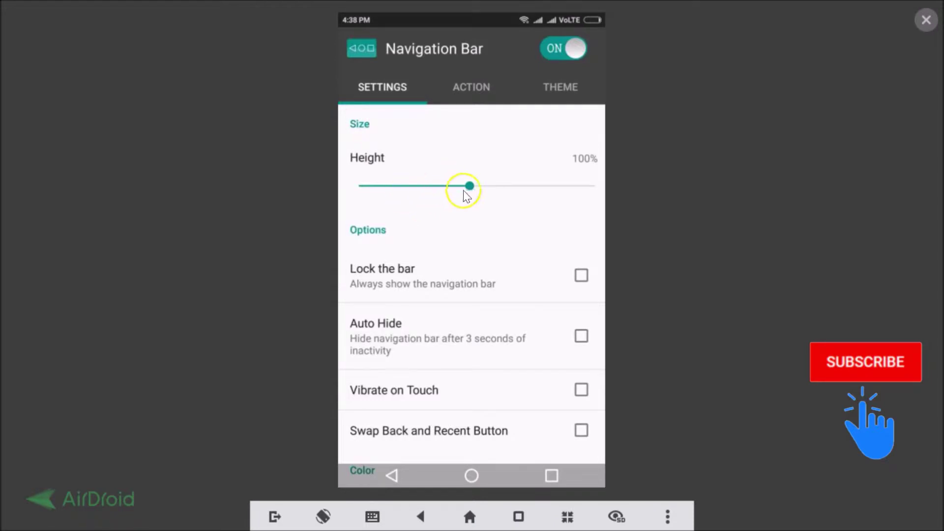
pyautogui.press('Right')
pyautogui.press('Right')
pyautogui.press('Right')
pyautogui.press('Right')
pyautogui.press('Right')
pyautogui.press('Right')
pyautogui.press('Right')
pyautogui.press('Right')
pyautogui.press('Right')
pyautogui.press('Right')
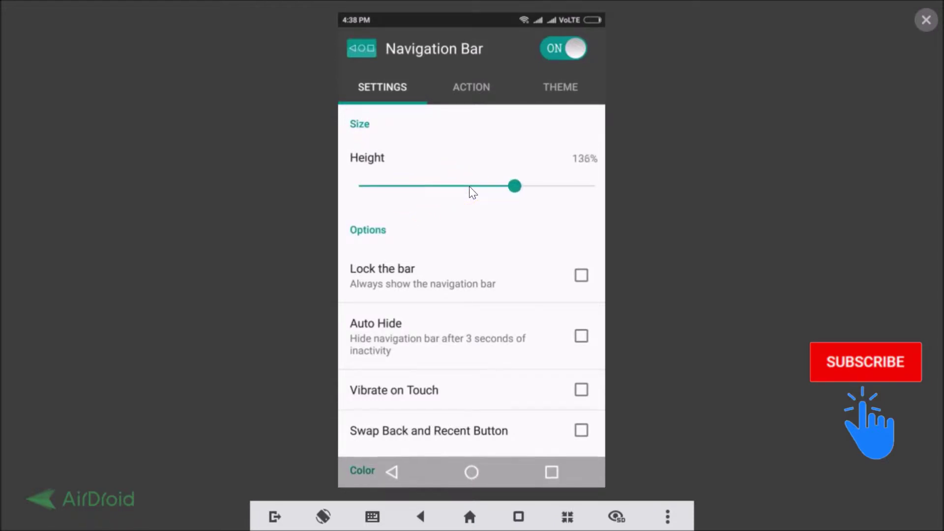
pyautogui.press('Left')
pyautogui.press('Left')
pyautogui.press('Left')
pyautogui.press('Left')
pyautogui.press('Left')
pyautogui.press('Left')
pyautogui.press('Left')
pyautogui.press('Left')
pyautogui.press('Left')
pyautogui.press('Left')
pyautogui.press('Left')
pyautogui.press('Left')
pyautogui.press('Right')
pyautogui.press('Right')
pyautogui.press('Left')
pyautogui.press('Left')
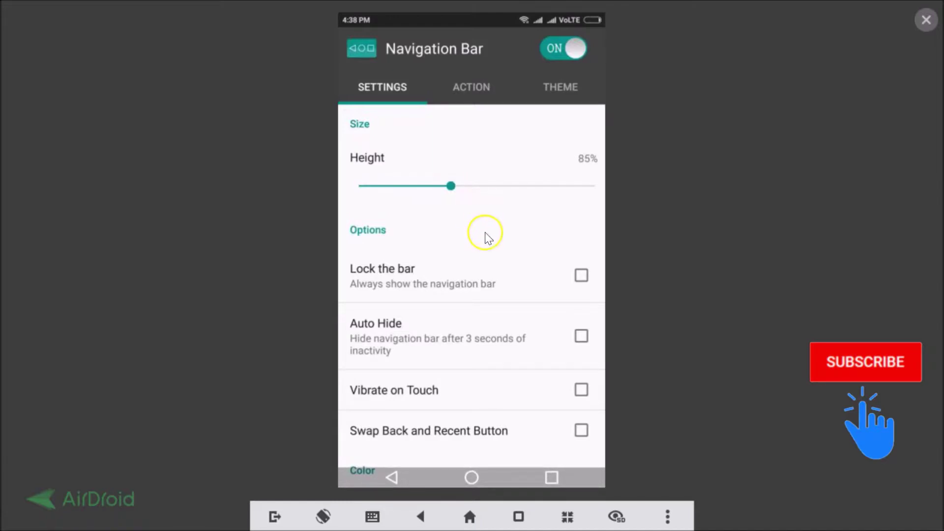
pyautogui.scroll(-2, 554, 284)
pyautogui.scroll(-2, 554, 284)
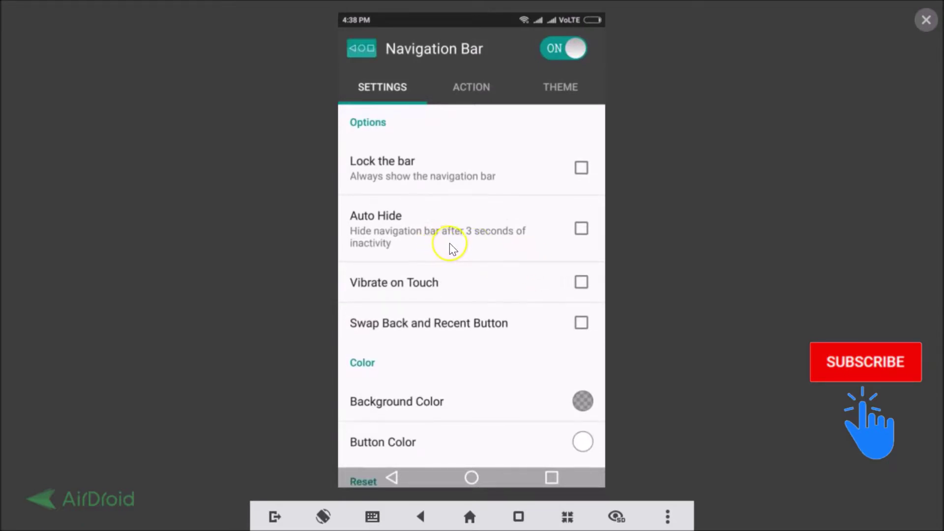
pyautogui.click(533, 243)
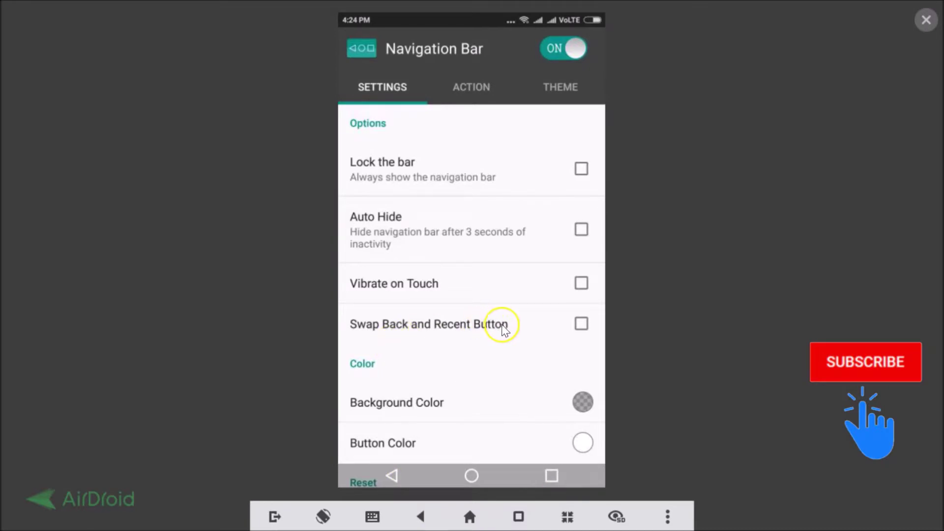
pyautogui.click(582, 324)
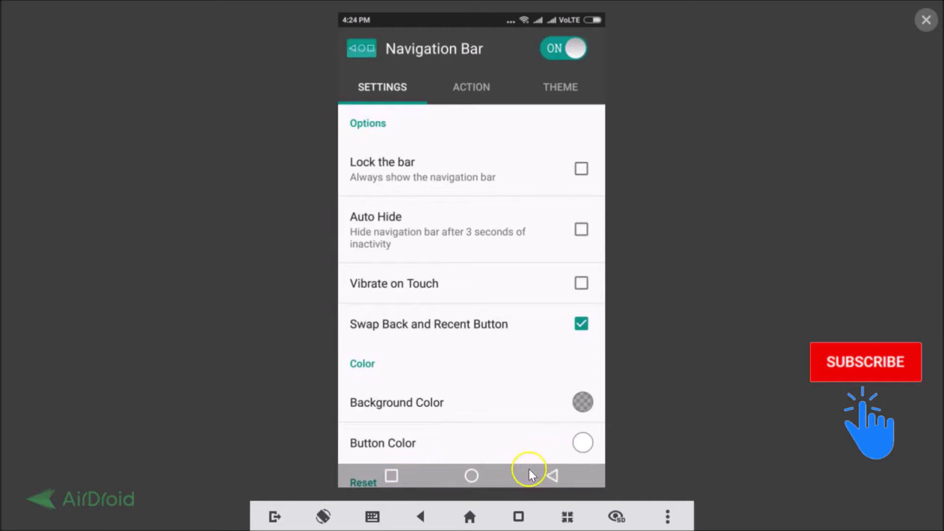
pyautogui.click(578, 332)
pyautogui.click(517, 327)
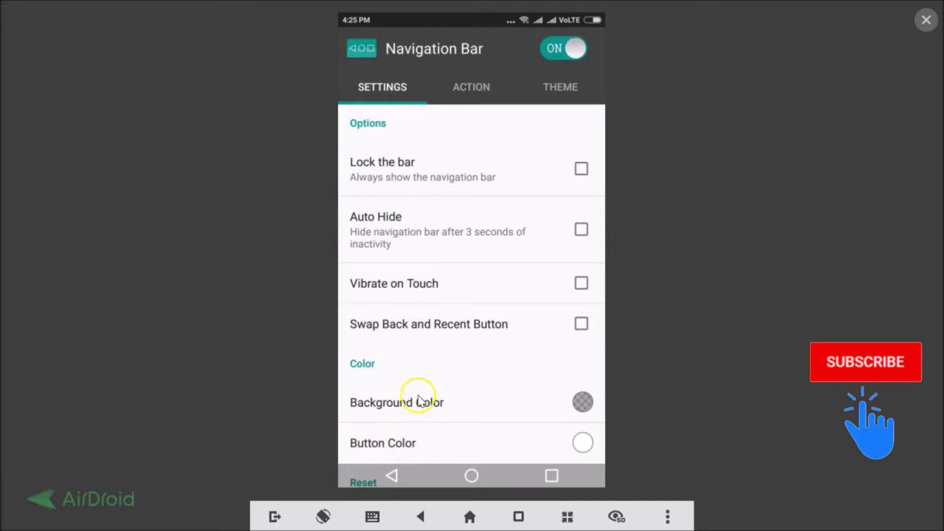
pyautogui.scroll(-3, 418, 401)
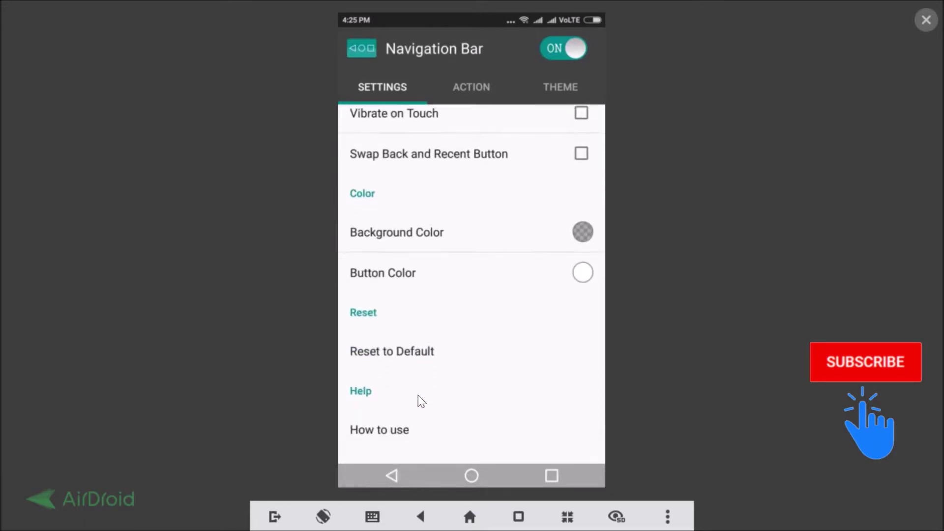
# Step: Set the bar background colour to green with 64% transparency
pyautogui.click(582, 229)
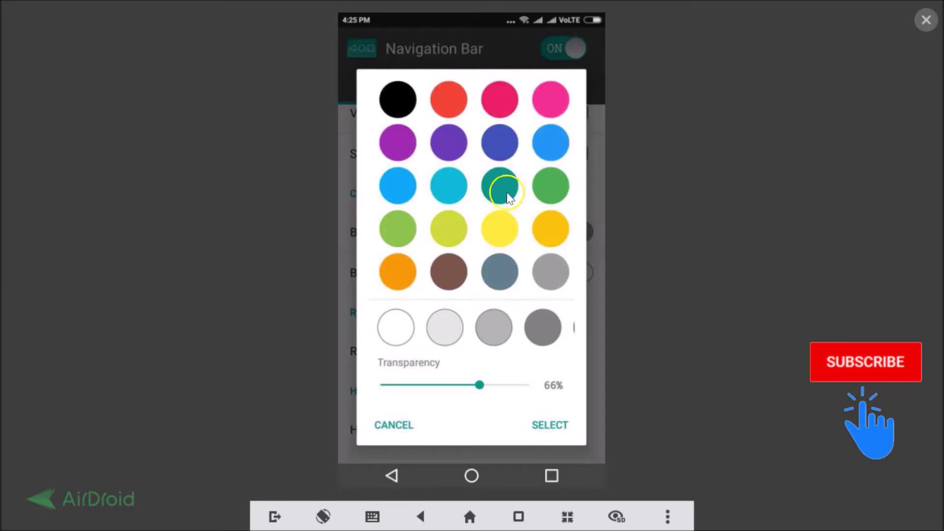
pyautogui.click(549, 187)
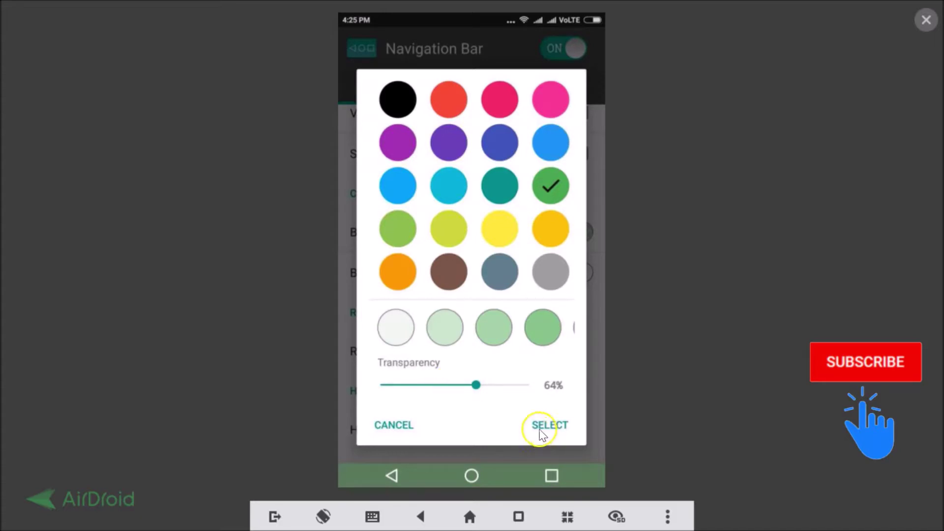
pyautogui.click(555, 427)
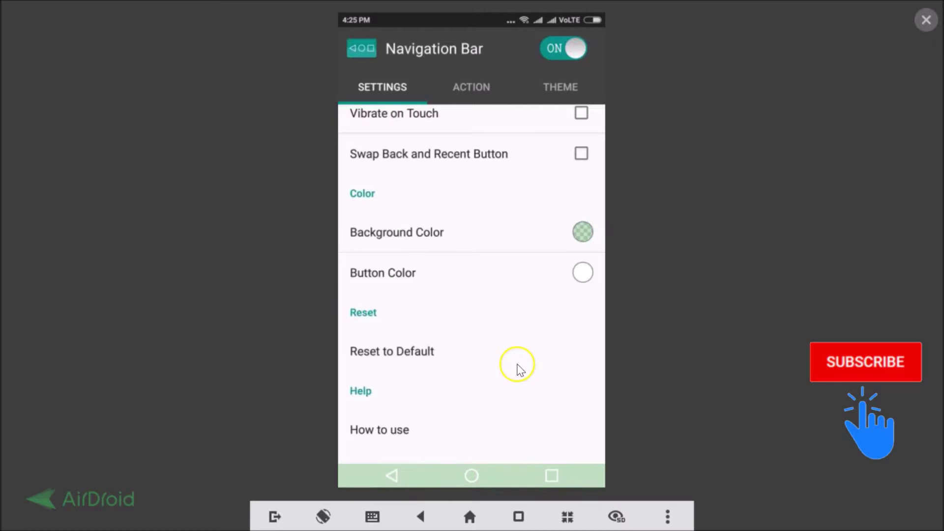
# Step: Make the navigation buttons amber with about 17% transparency
pyautogui.click(549, 276)
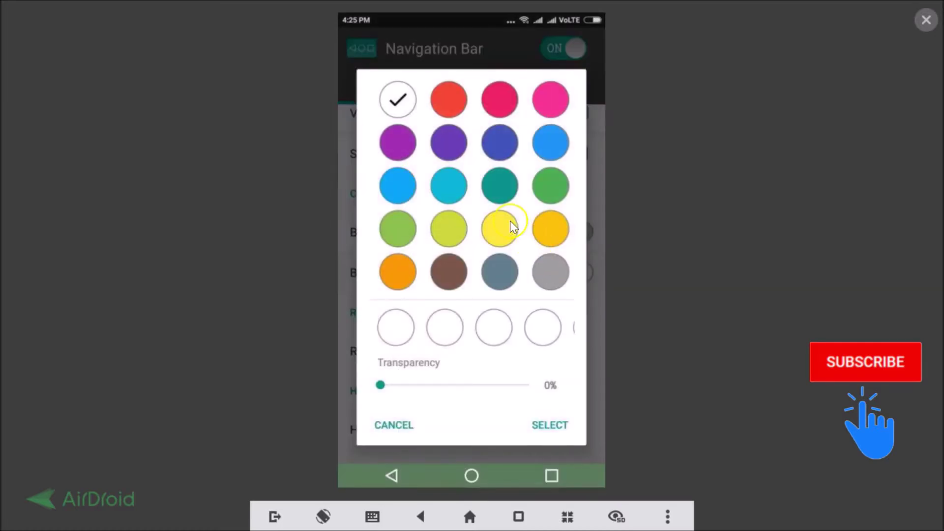
pyautogui.click(550, 226)
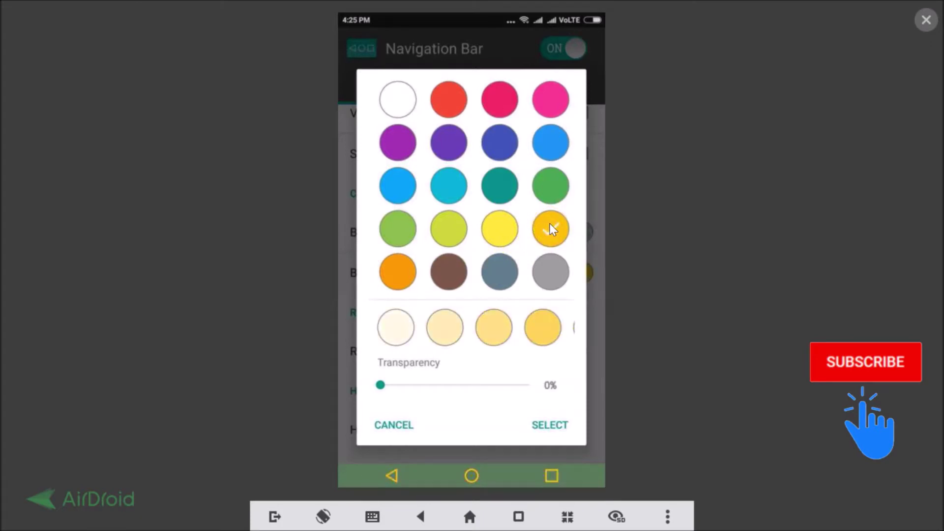
pyautogui.click(423, 385)
pyautogui.moveTo(423, 389); pyautogui.dragTo(421, 387)
pyautogui.click(551, 426)
pyautogui.click(550, 428)
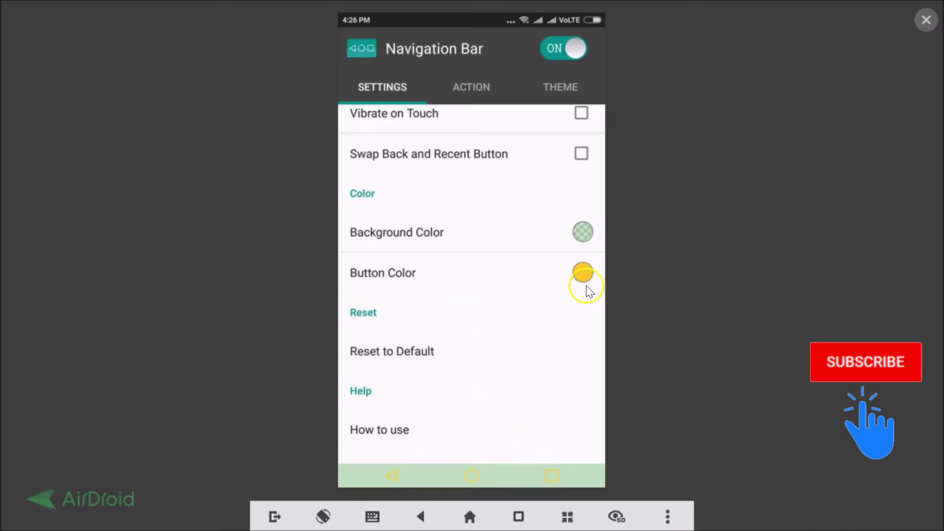
# Step: Switch the bar background colour to black, keeping 64% transparency
pyautogui.click(579, 232)
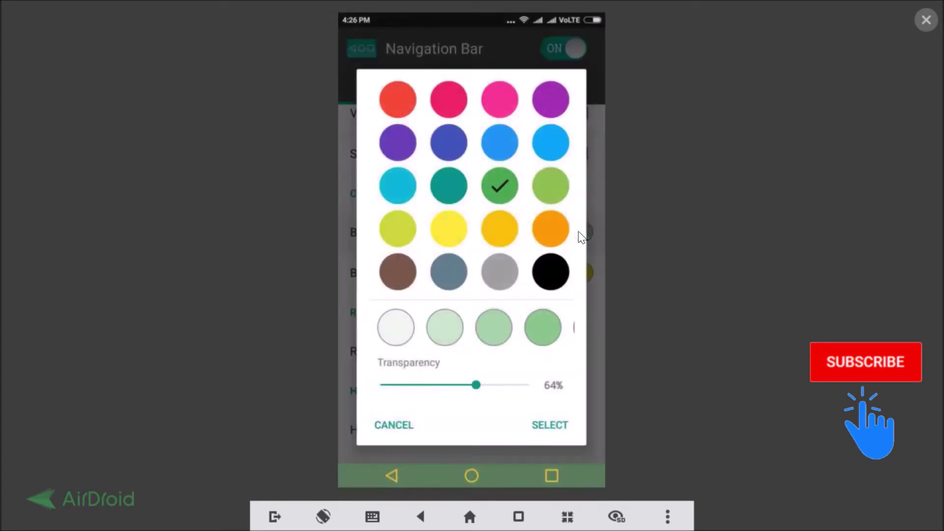
pyautogui.click(556, 270)
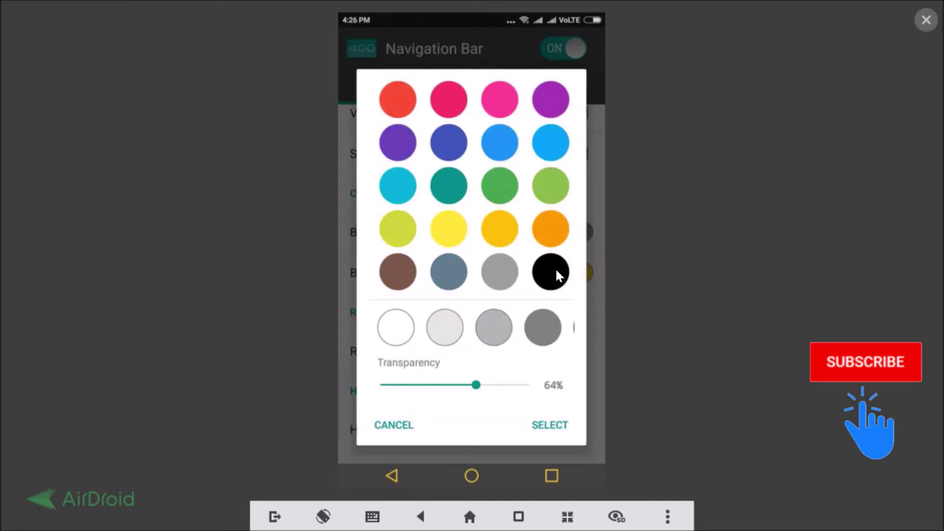
pyautogui.click(556, 428)
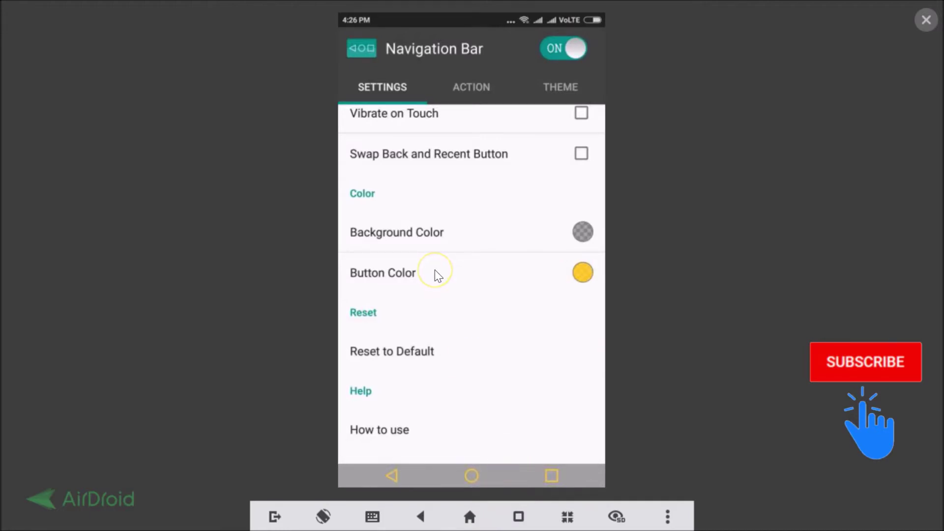
pyautogui.scroll(-3, 435, 274)
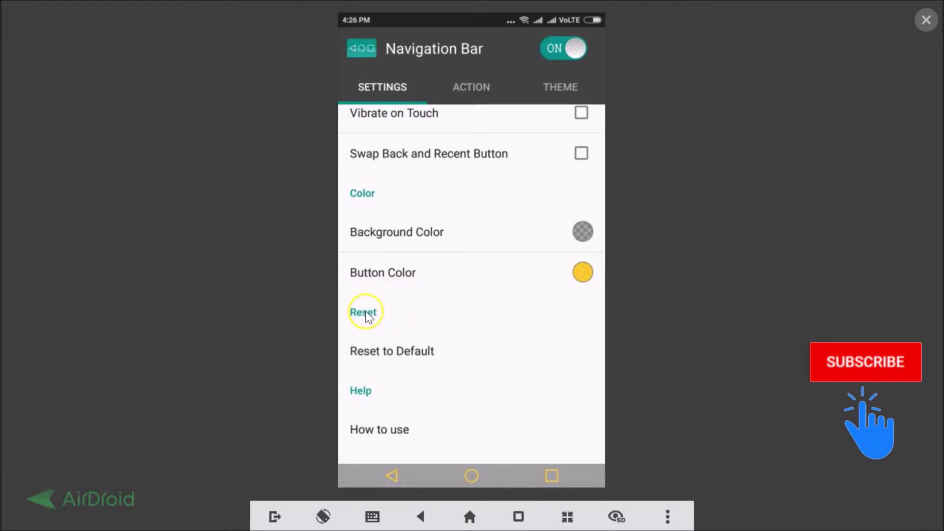
# Step: Reset every Navigation Bar setting to default, confirming with RESET
pyautogui.click(411, 355)
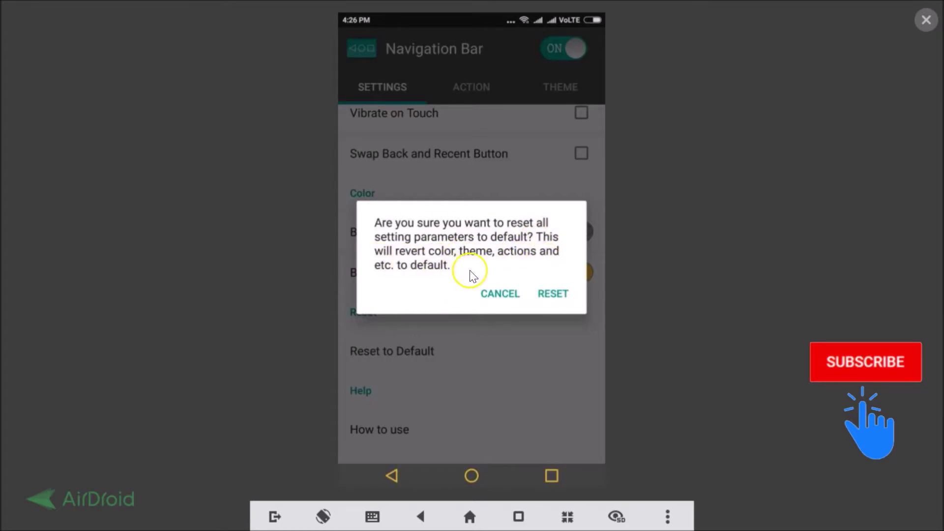
pyautogui.click(552, 295)
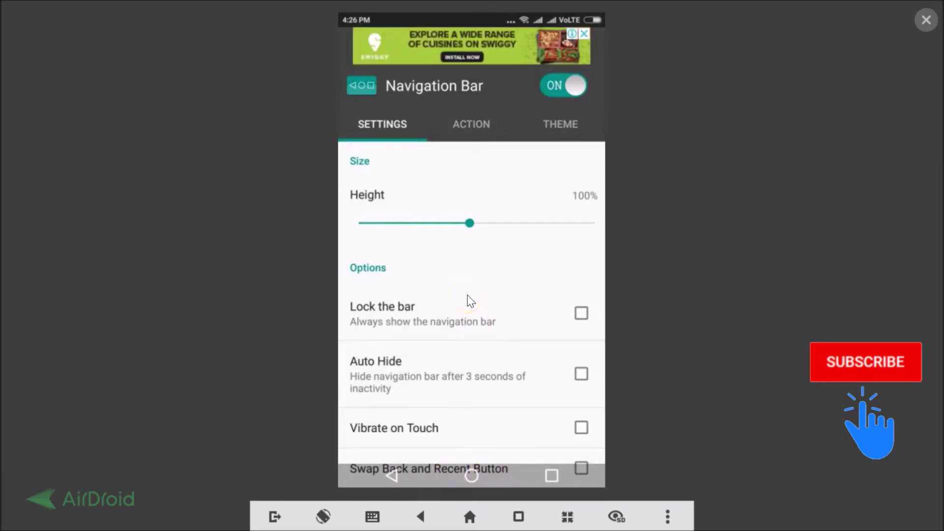
pyautogui.scroll(-5, 468, 295)
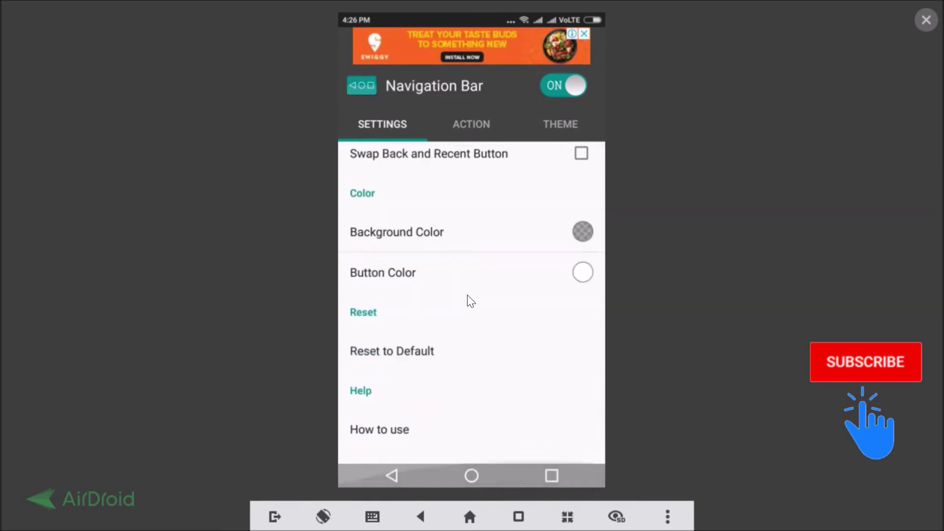
pyautogui.scroll(5, 467, 296)
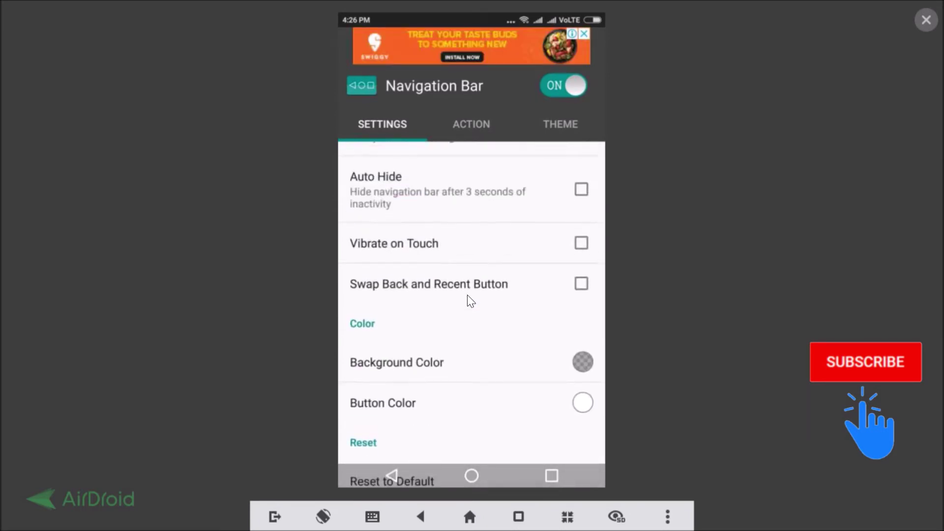
pyautogui.scroll(2, 469, 300)
# Step: Make long-pressing Back open the volume control, and test it on the phone's Back key
pyautogui.click(471, 131)
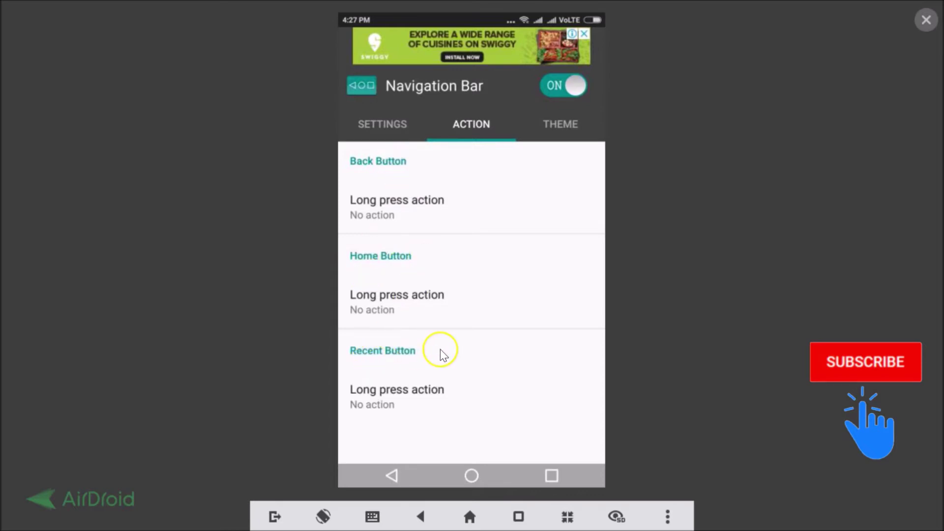
pyautogui.click(402, 215)
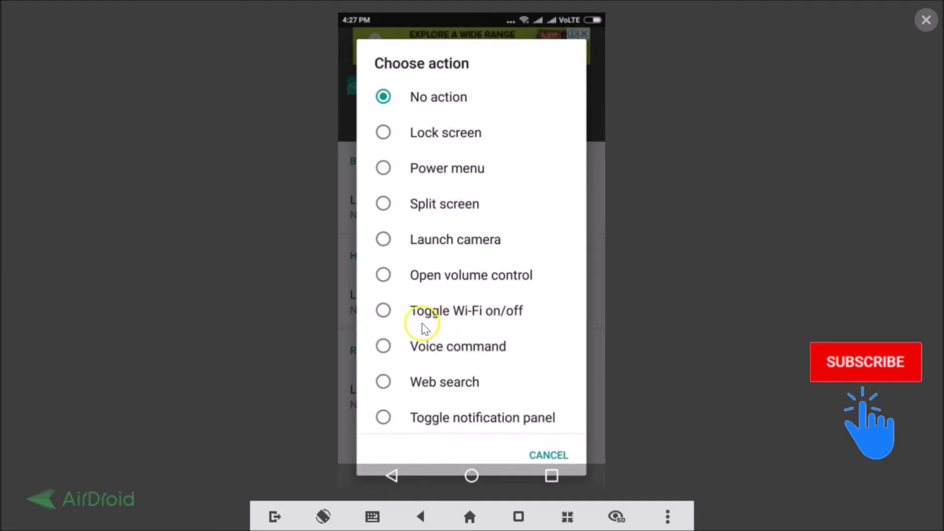
pyautogui.click(424, 278)
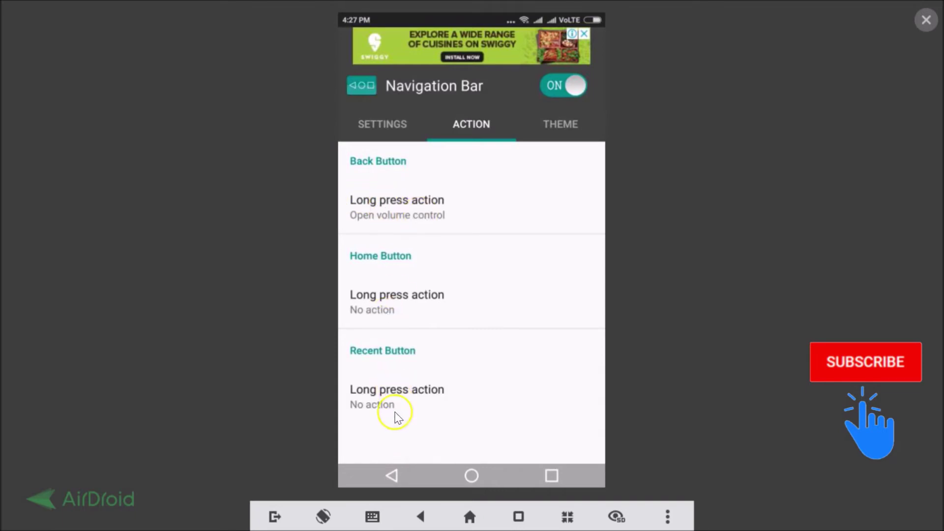
pyautogui.moveTo(396, 470); pyautogui.dragTo(397, 471)
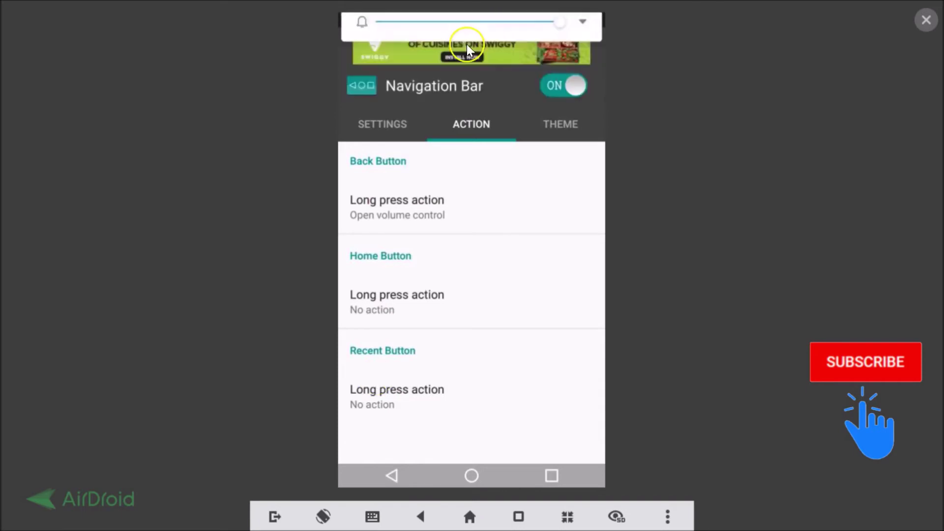
pyautogui.click(448, 222)
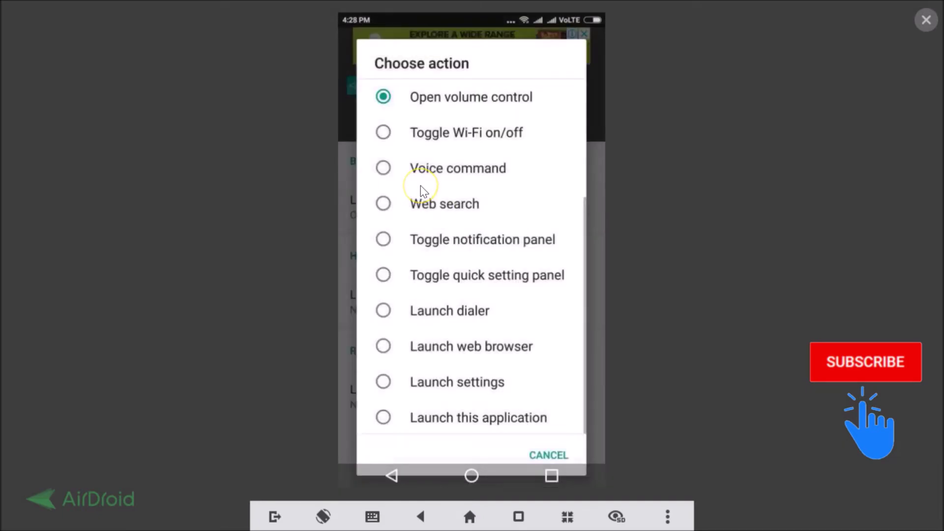
# Step: Reset the Back button's long-press action to No action
pyautogui.scroll(3, 420, 185)
pyautogui.click(423, 97)
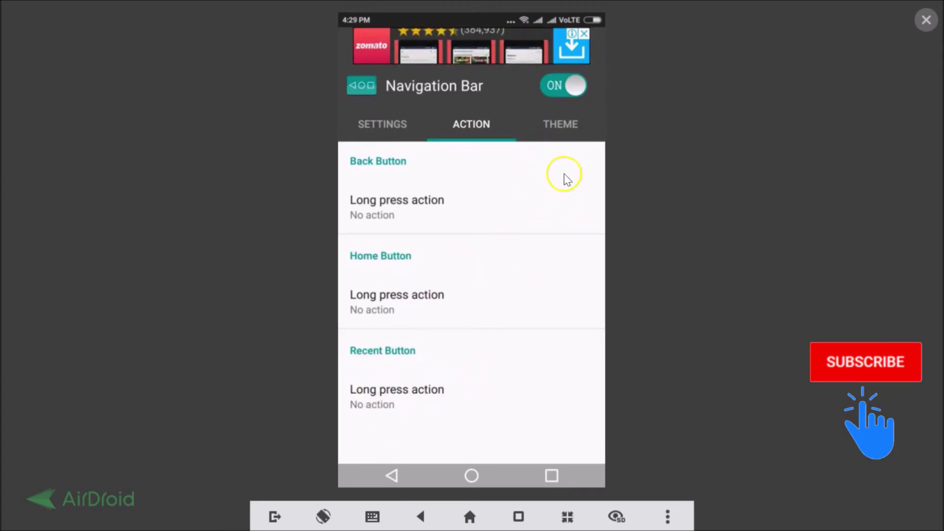
pyautogui.click(560, 127)
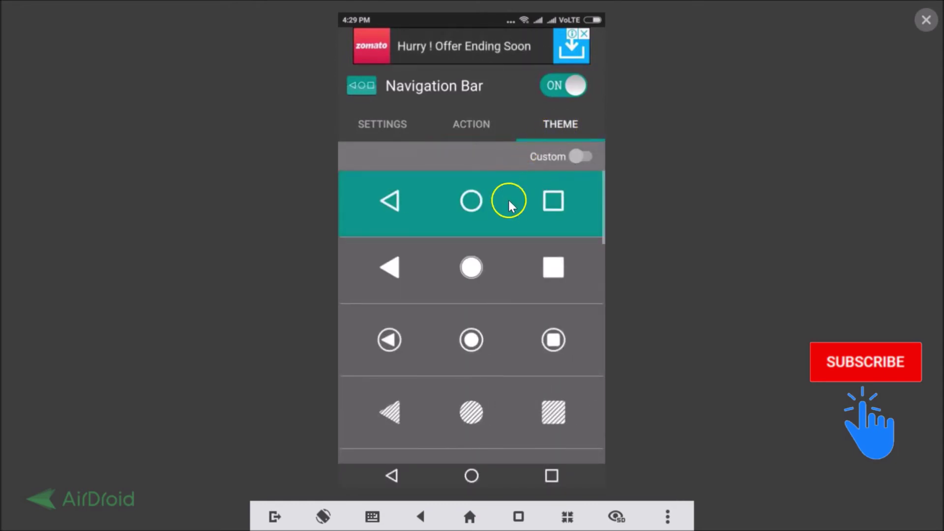
# Step: Apply the heart-style icon theme to the navigation bar
pyautogui.scroll(-10, 467, 245)
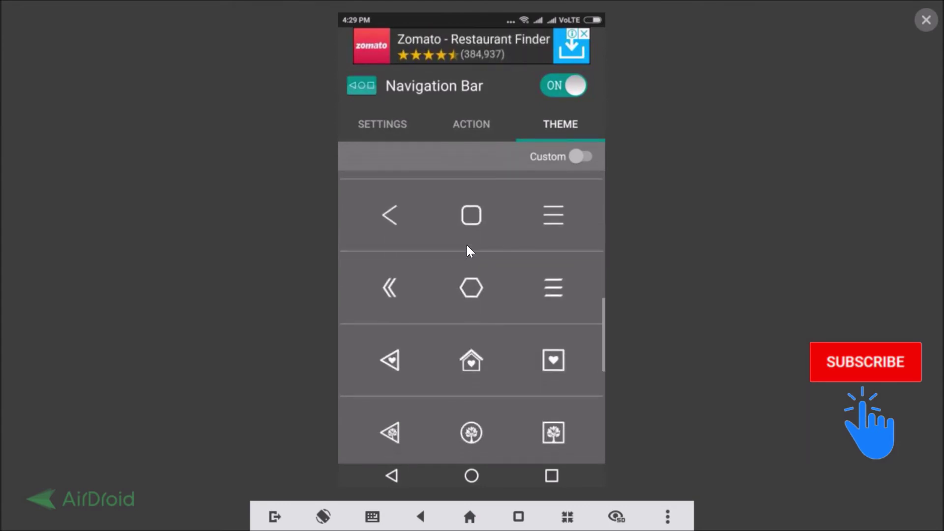
pyautogui.scroll(5, 467, 245)
pyautogui.scroll(2, 467, 245)
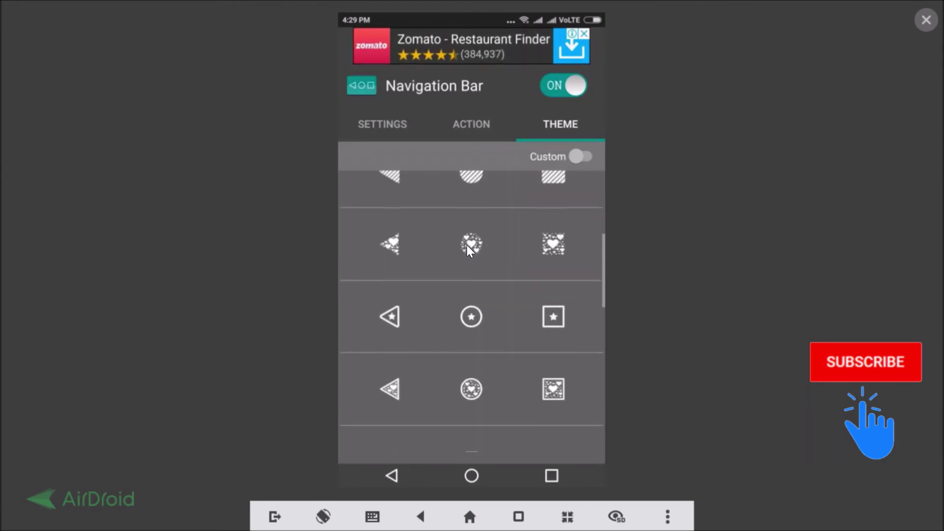
pyautogui.click(422, 253)
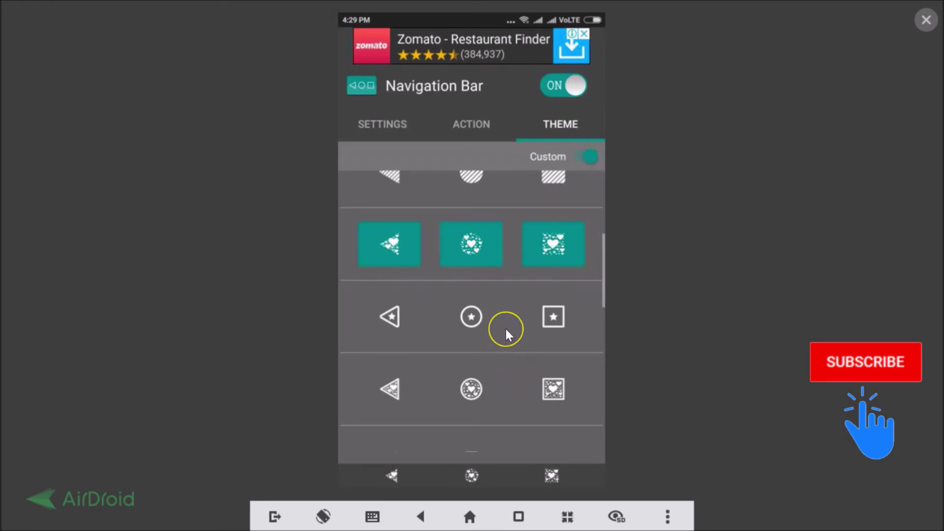
# Step: Use the plain outline square for recents, keeping the heart back and home buttons
pyautogui.scroll(5, 505, 326)
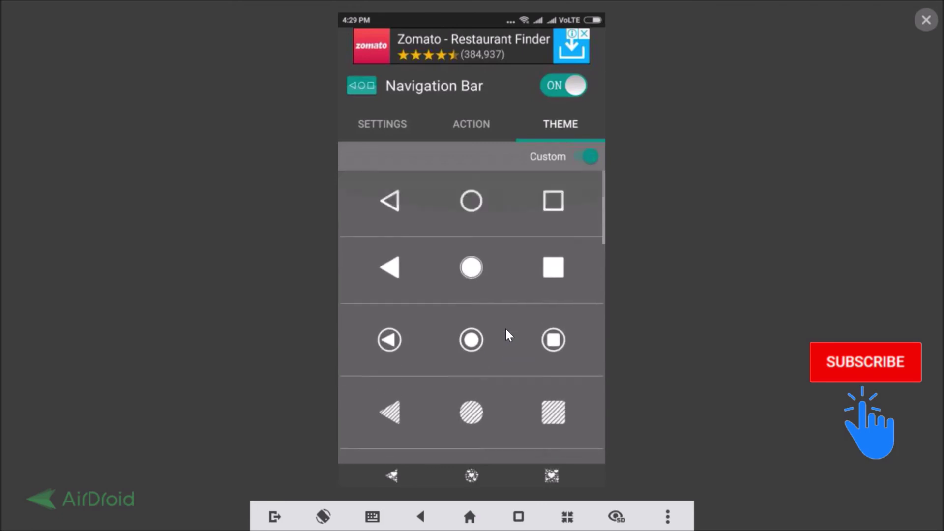
pyautogui.moveTo(553, 248); pyautogui.dragTo(557, 221)
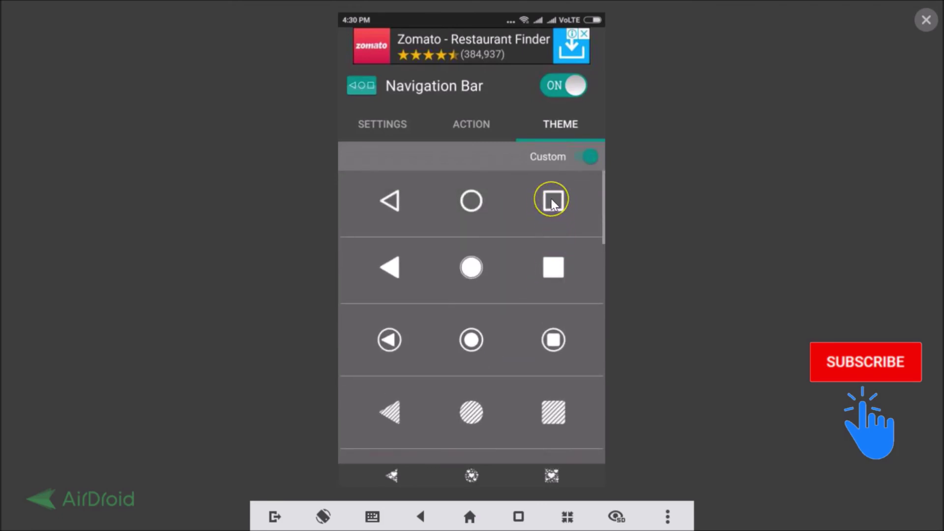
pyautogui.moveTo(550, 199); pyautogui.dragTo(550, 199)
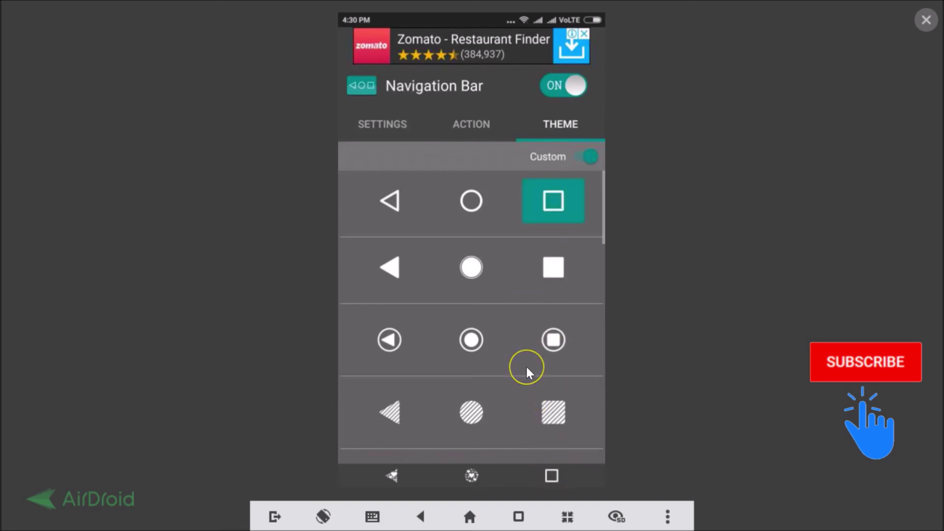
pyautogui.scroll(-3, 526, 364)
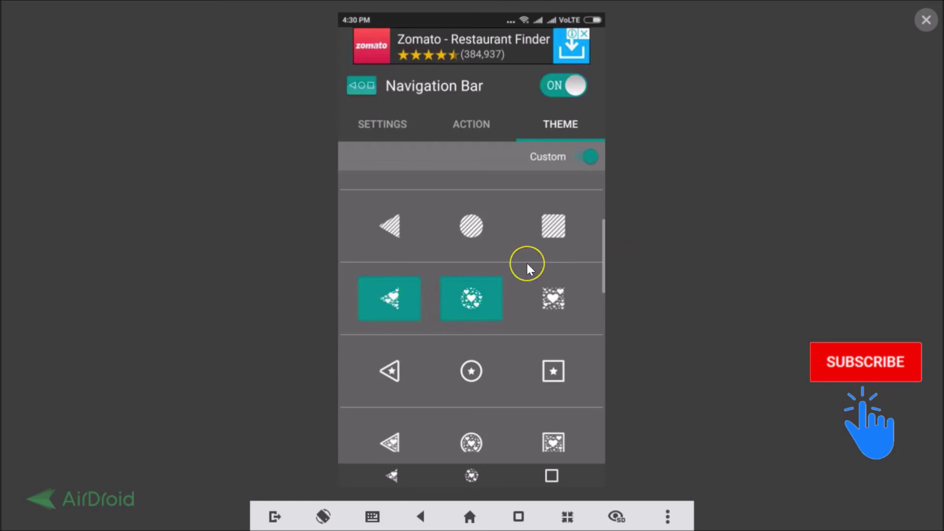
pyautogui.scroll(3, 526, 261)
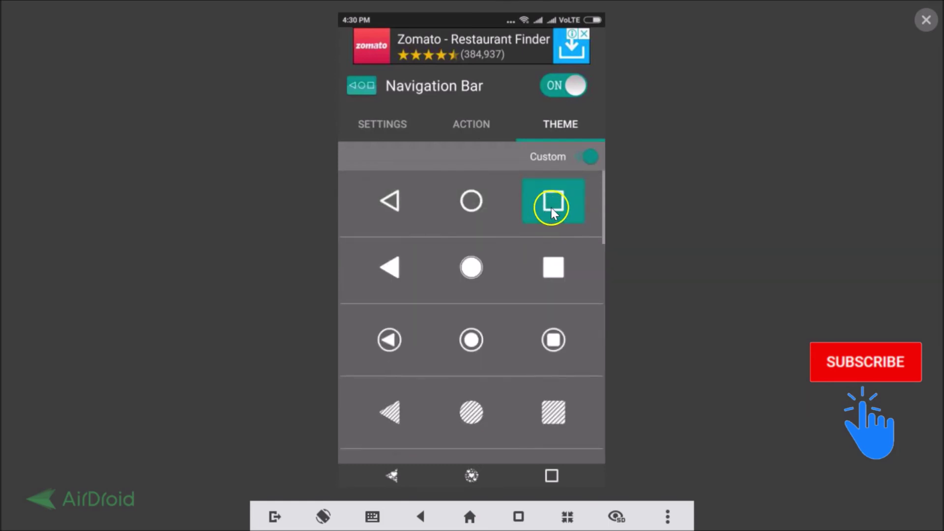